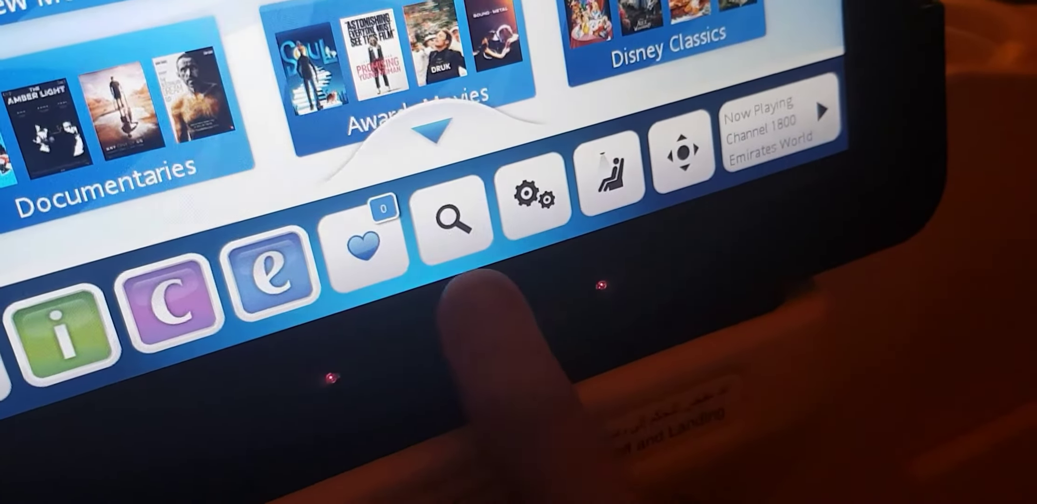
pyautogui.click(582, 244)
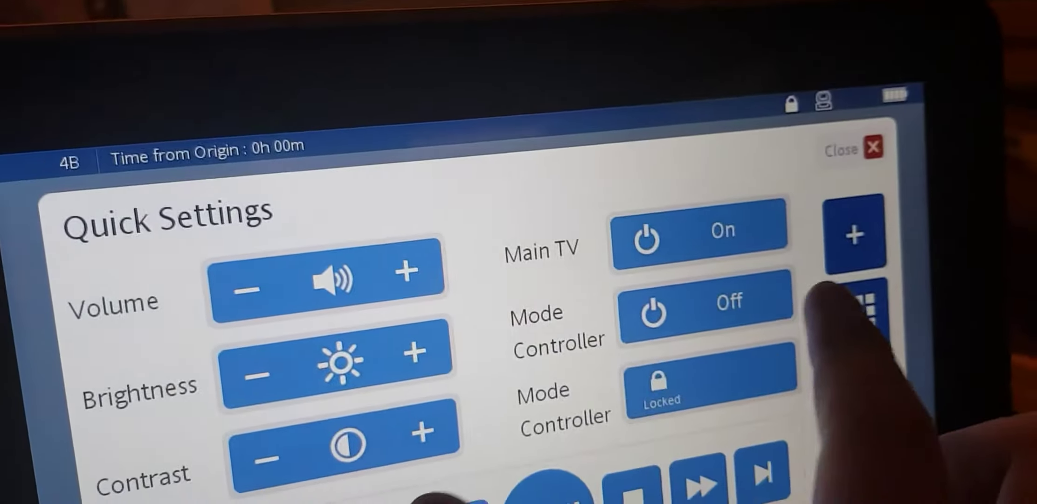
pyautogui.click(681, 219)
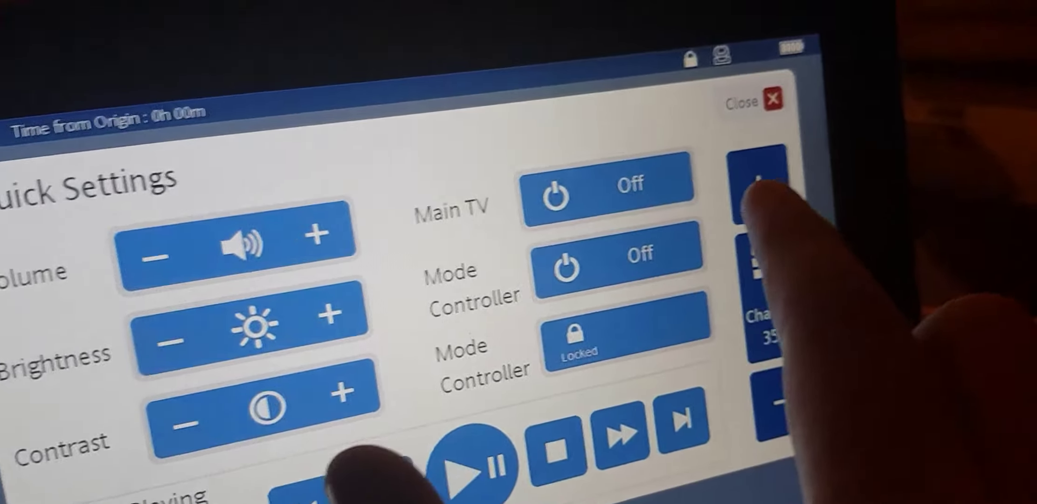